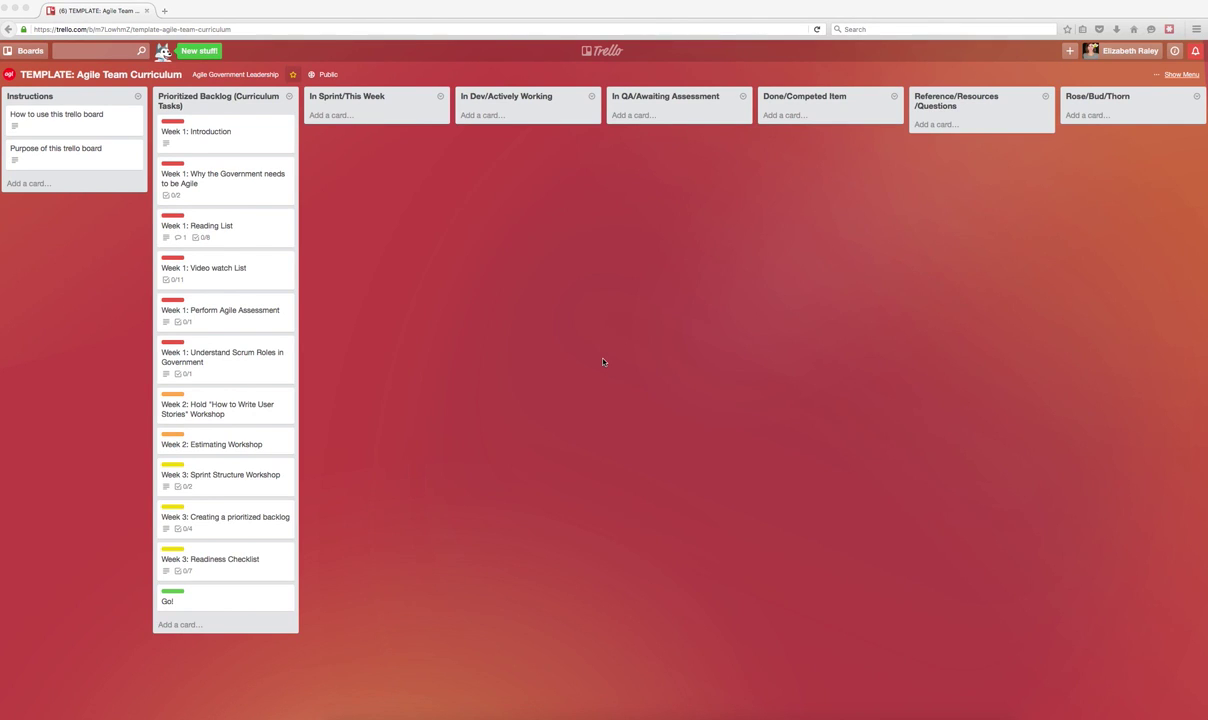
# Copy the template board as 'Agile Team Curriculum' with Team visibility, keeping its cards.
pyautogui.press('super+l')
pyautogui.click(1180, 75)
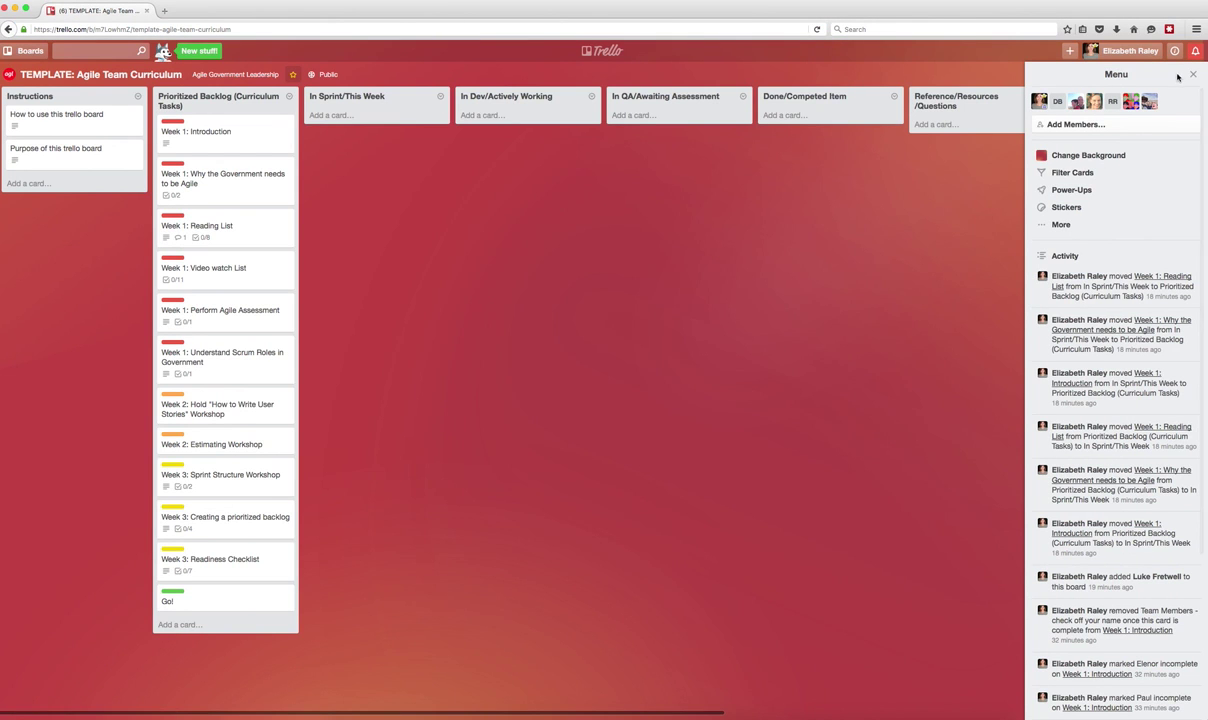
pyautogui.click(1076, 225)
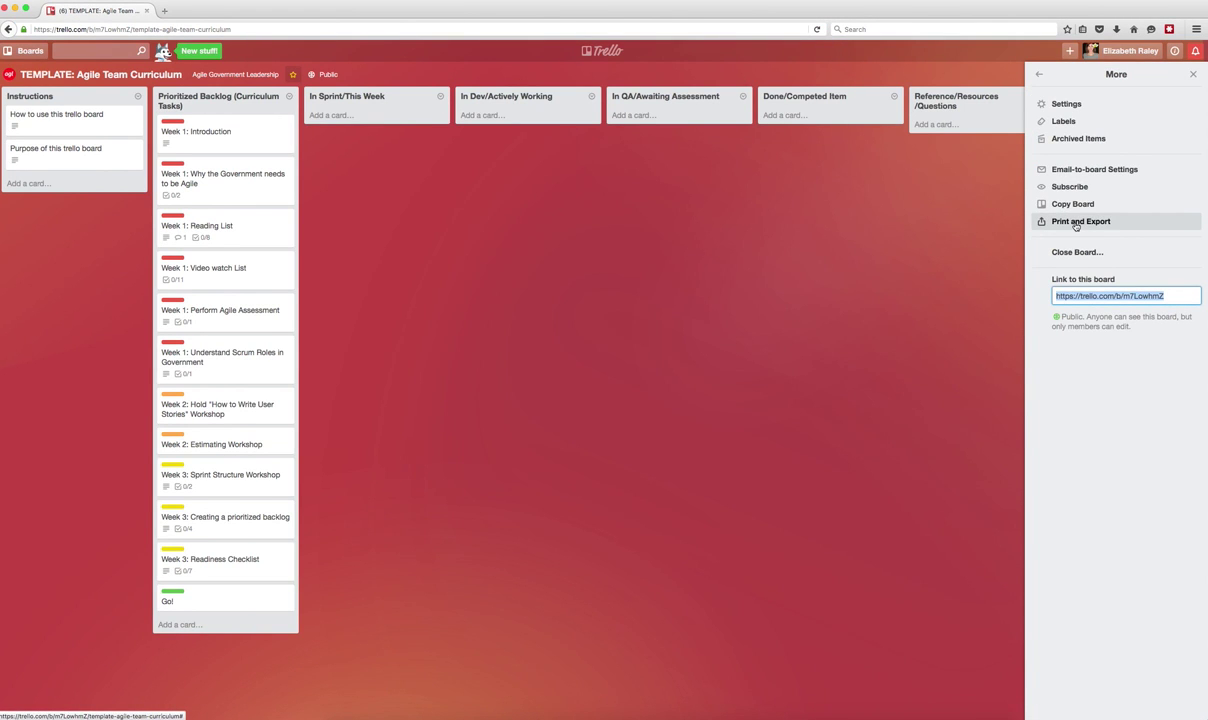
pyautogui.click(1075, 205)
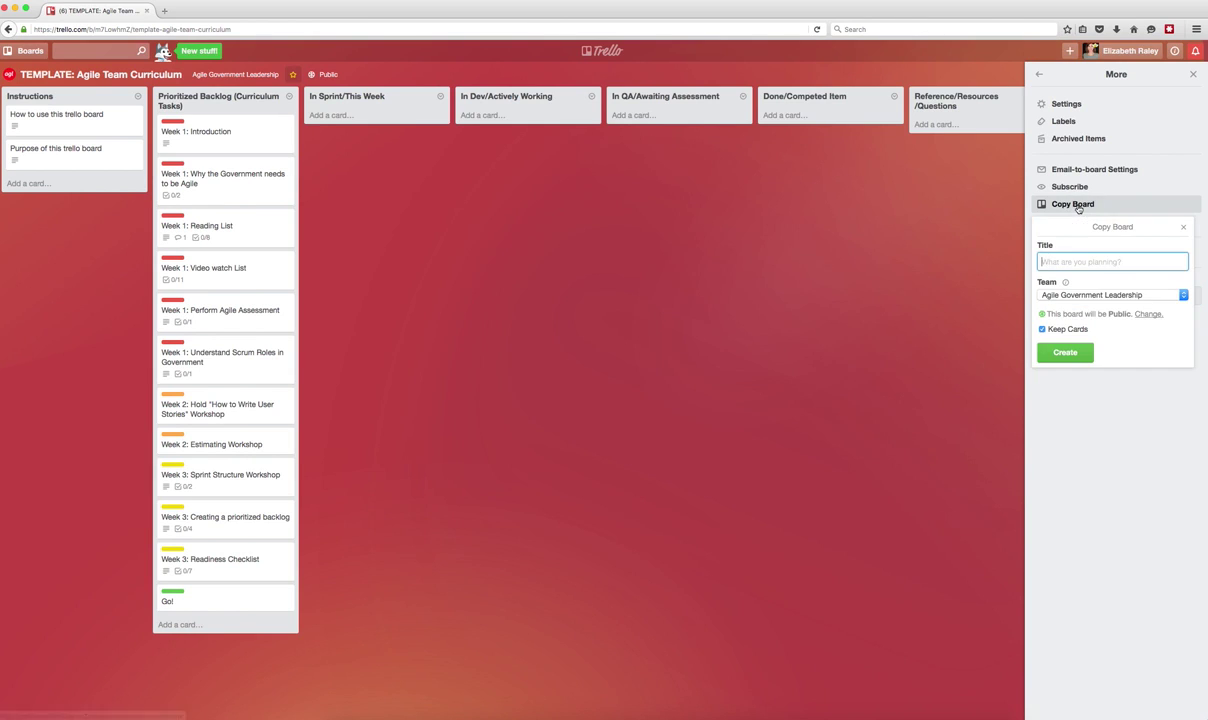
pyautogui.write('Agil')
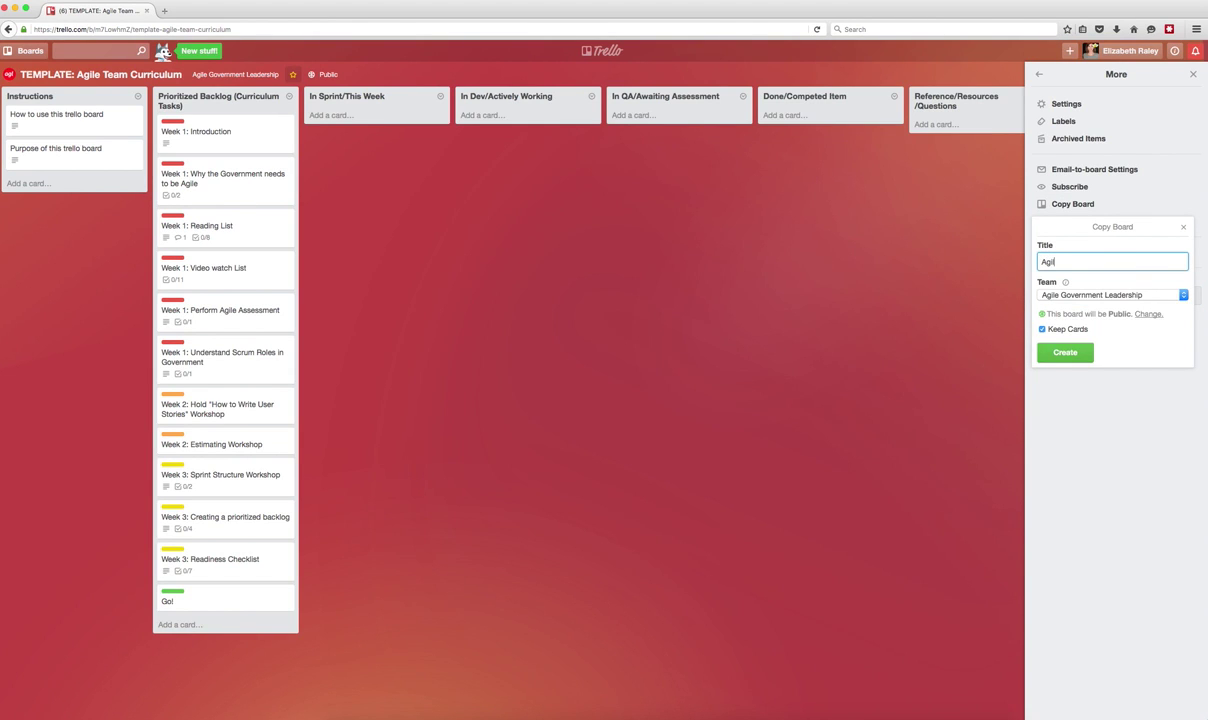
pyautogui.write('e Team Curriculum')
pyautogui.click(1149, 314)
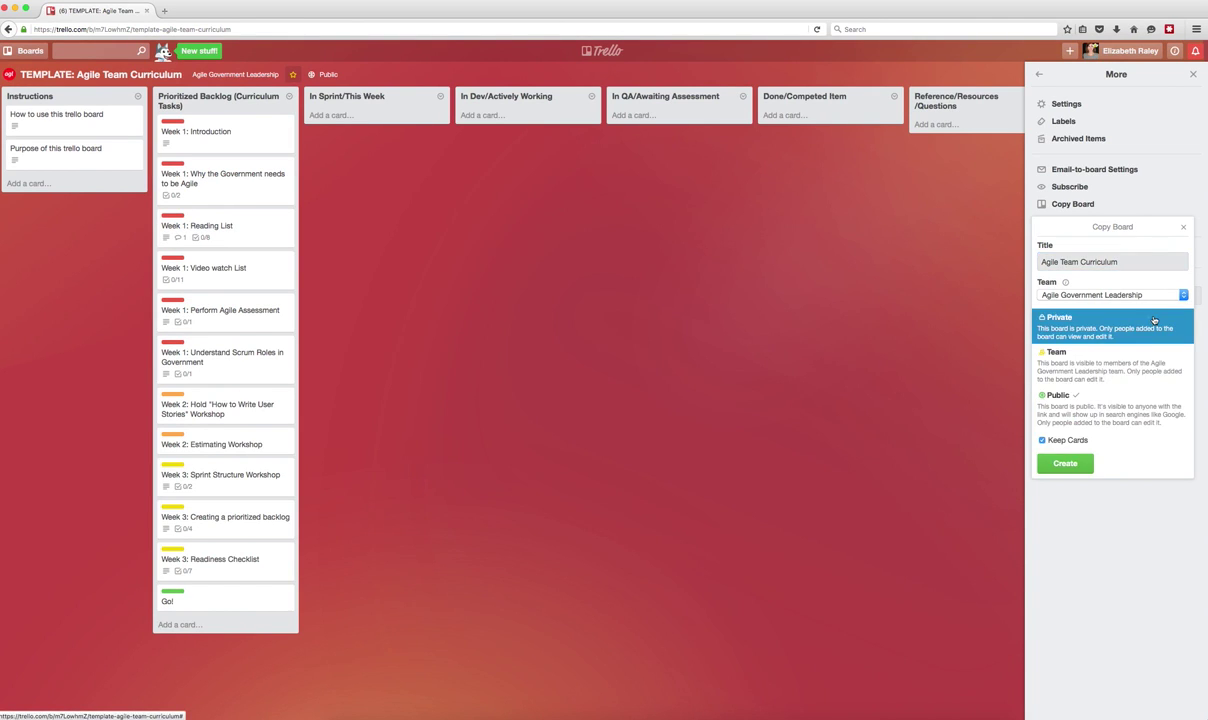
pyautogui.click(1129, 379)
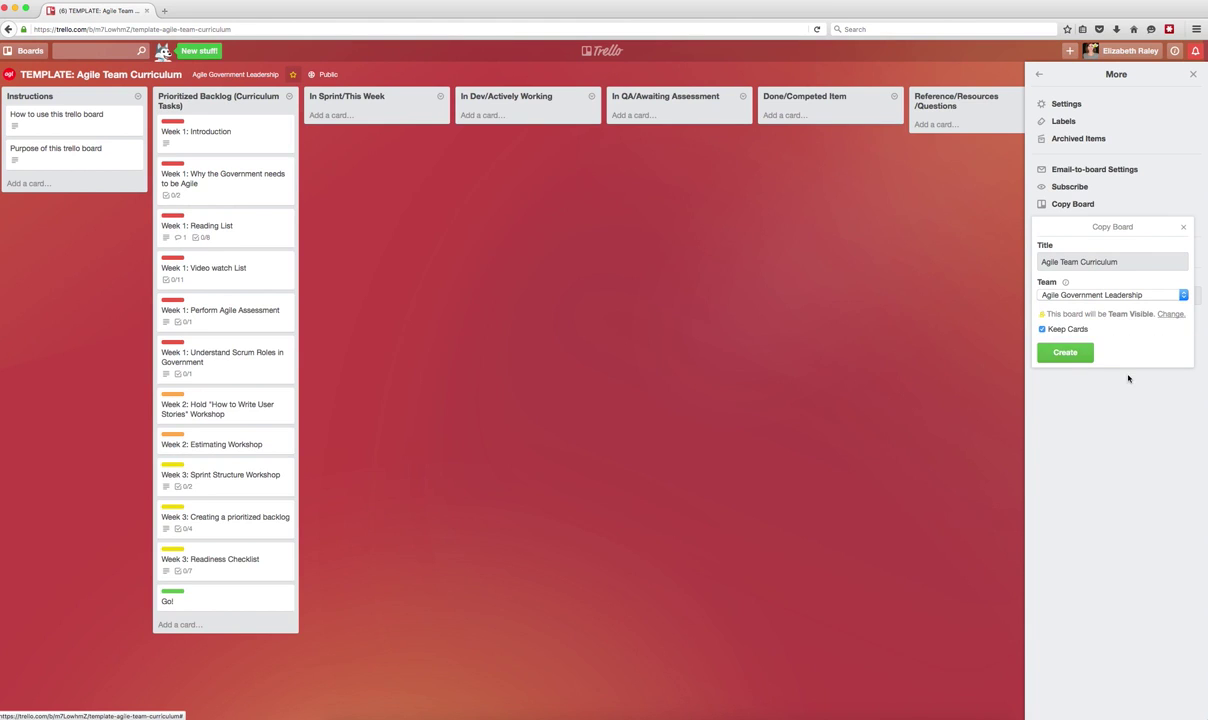
pyautogui.click(1070, 353)
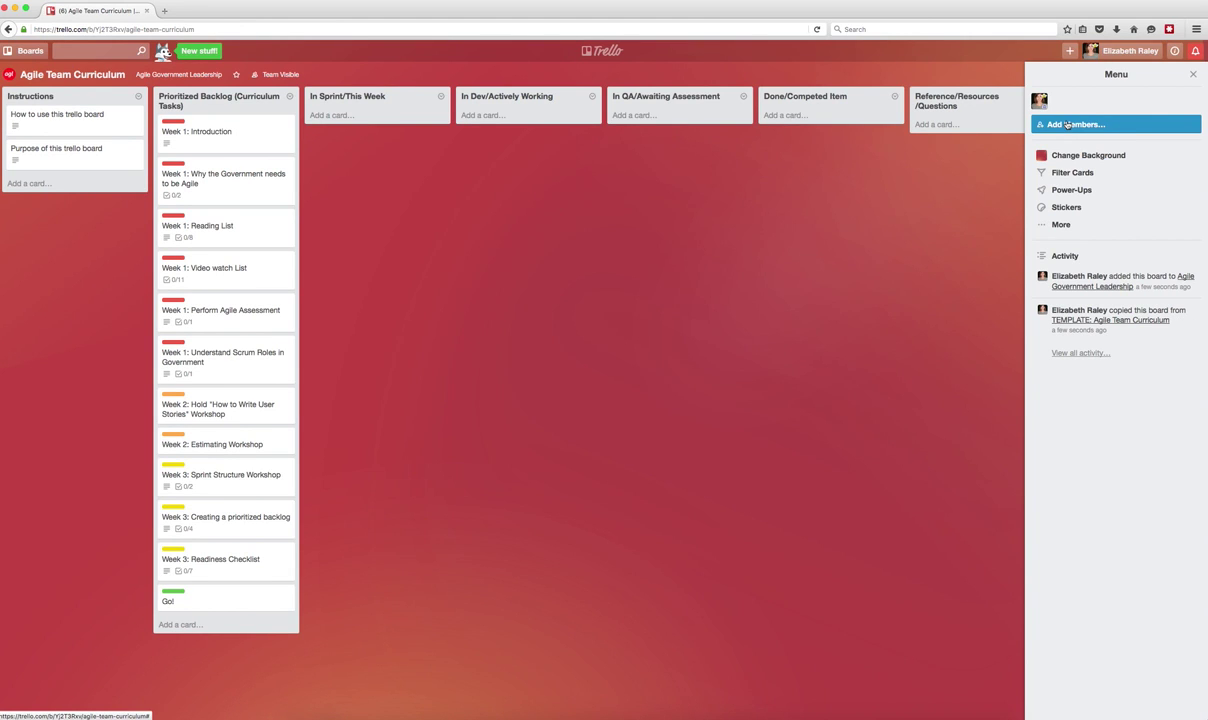
# Search for a team member by username and add them to the Agile Team Curriculum board.
pyautogui.click(1068, 125)
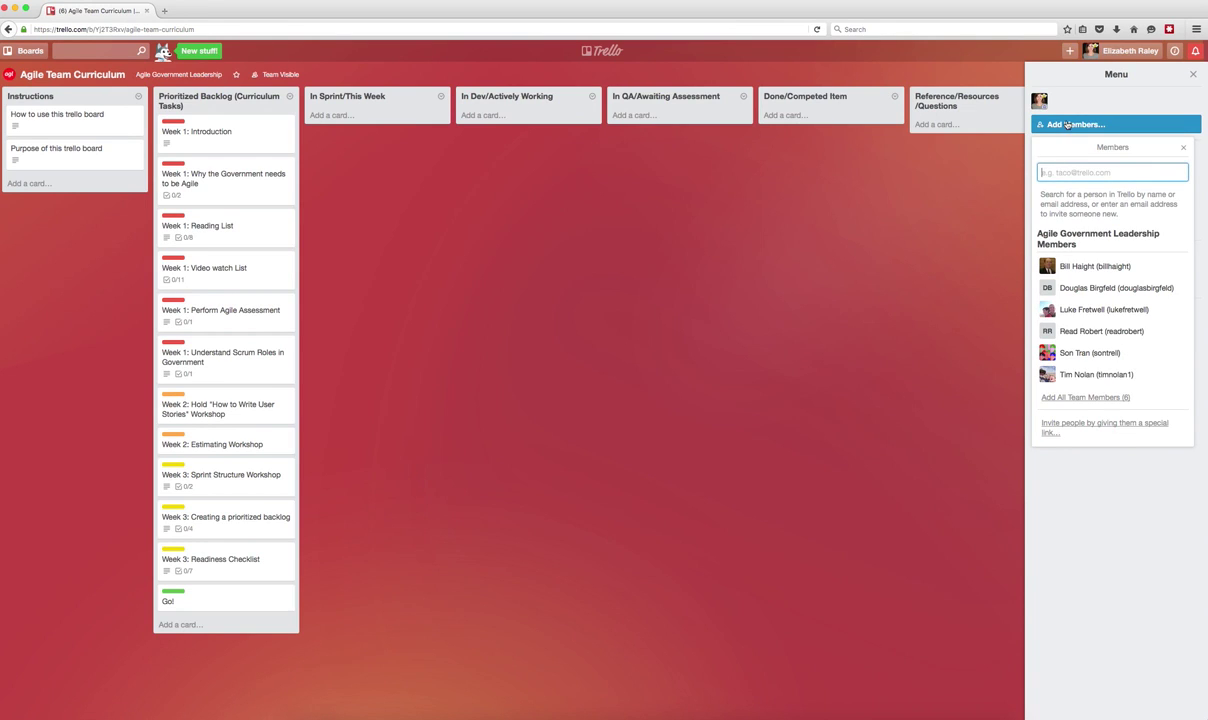
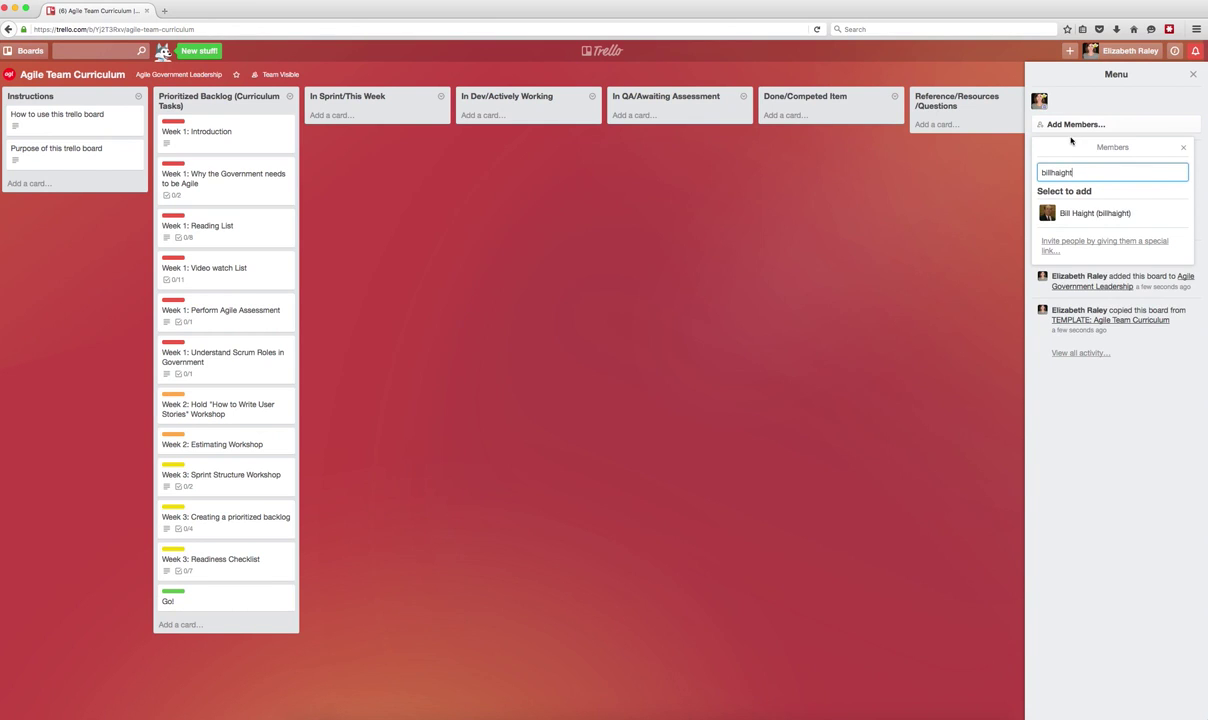
pyautogui.click(1078, 216)
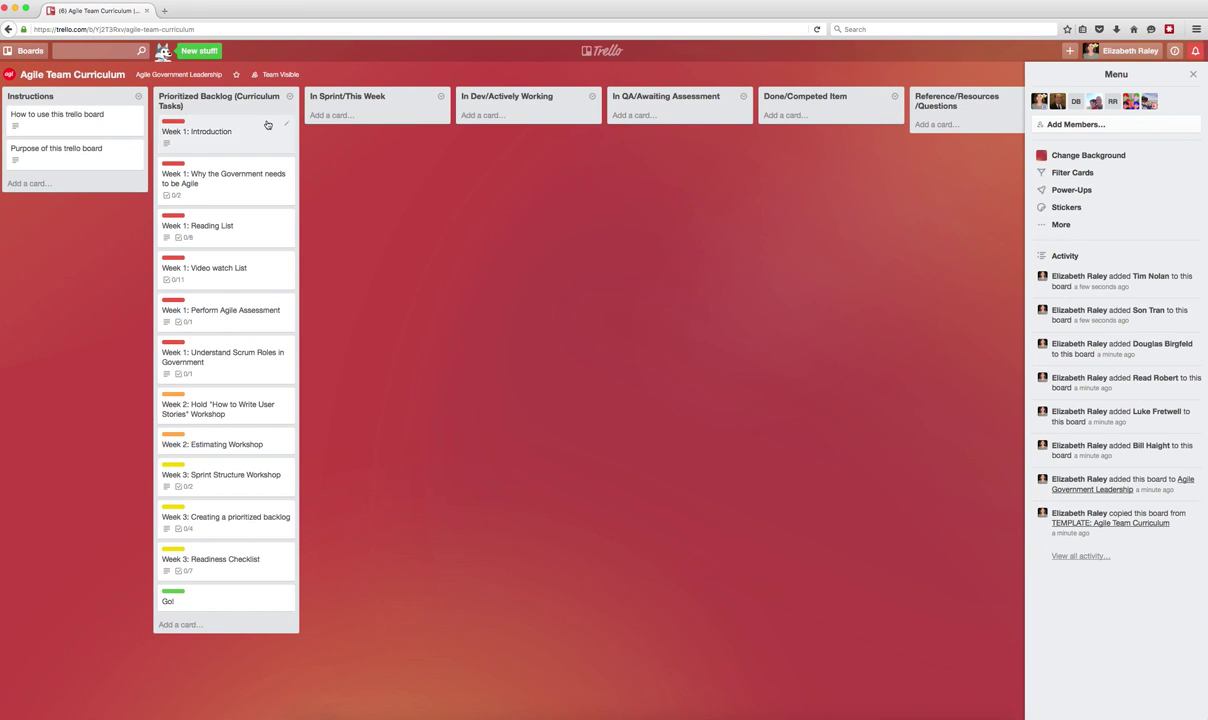
# Move the Week 1 Introduction, Reading List and Scrum Roles cards into In Sprint, advancing Introduction to In QA.
pyautogui.moveTo(267, 124); pyautogui.dragTo(380, 178)
pyautogui.moveTo(240, 133); pyautogui.dragTo(388, 305)
pyautogui.moveTo(243, 152); pyautogui.dragTo(392, 378)
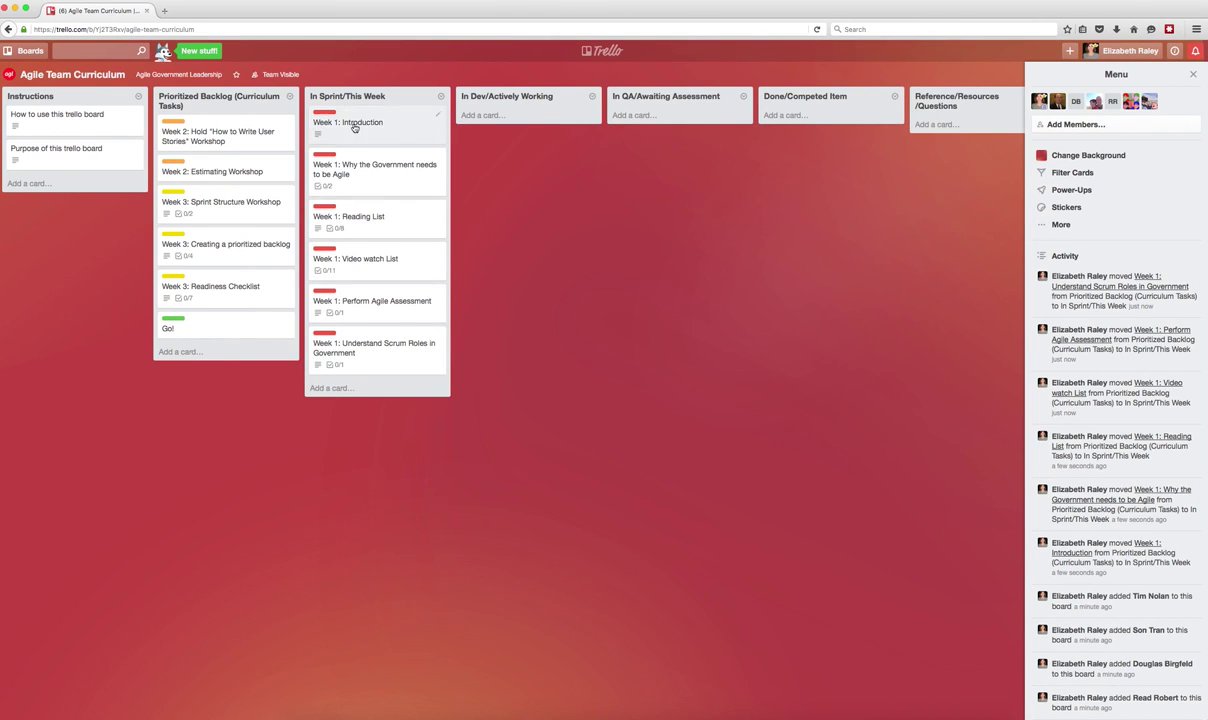
pyautogui.moveTo(350, 124); pyautogui.dragTo(488, 119)
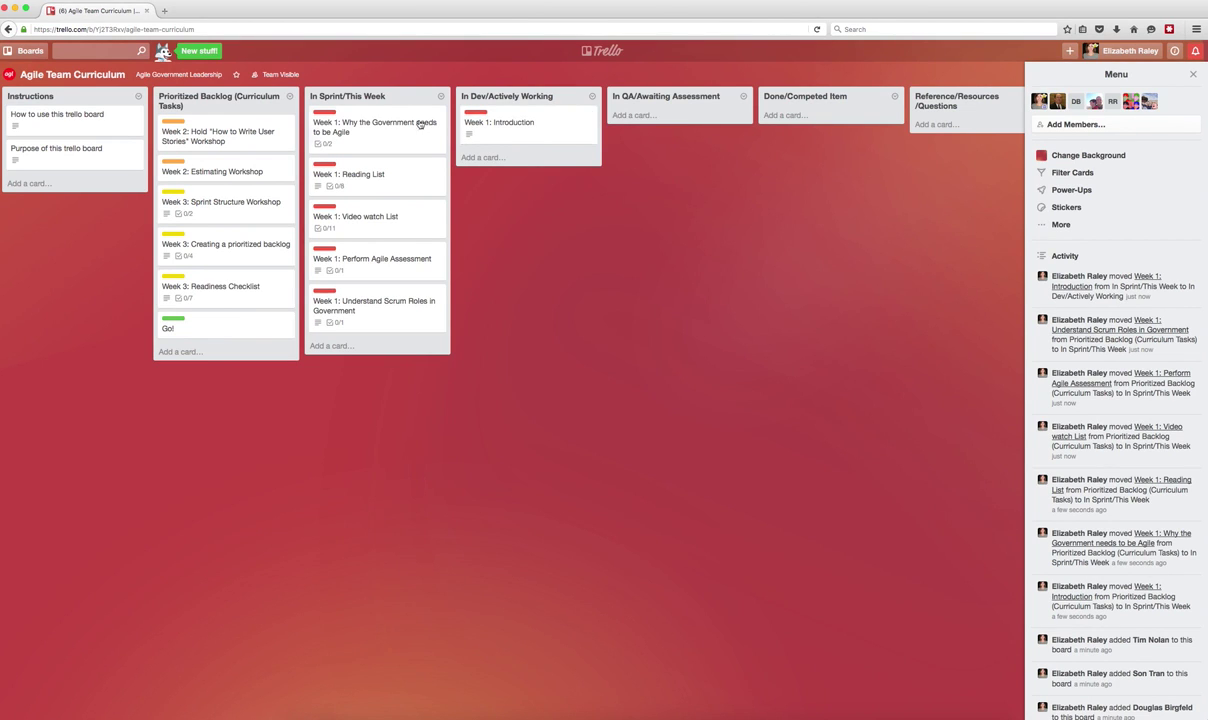
pyautogui.moveTo(480, 123); pyautogui.dragTo(845, 132)
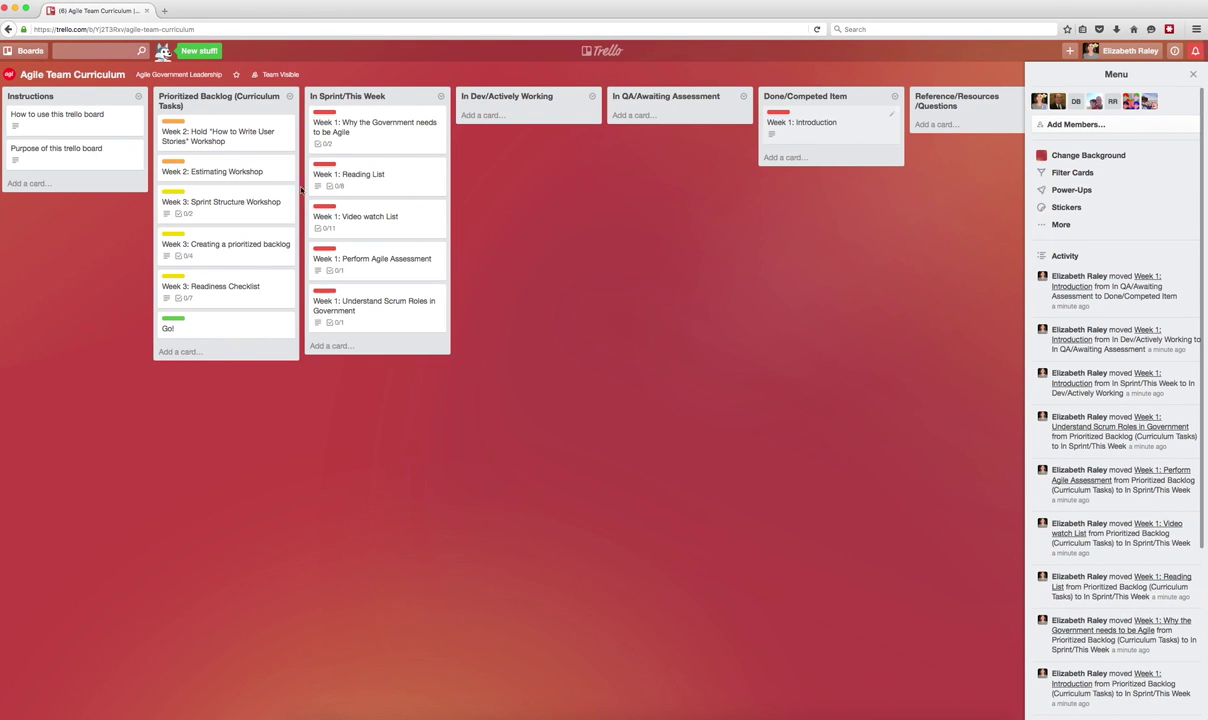
# Add a checklist titled with the suggested Team Members name to the Week 1: Reading List card.
pyautogui.click(393, 188)
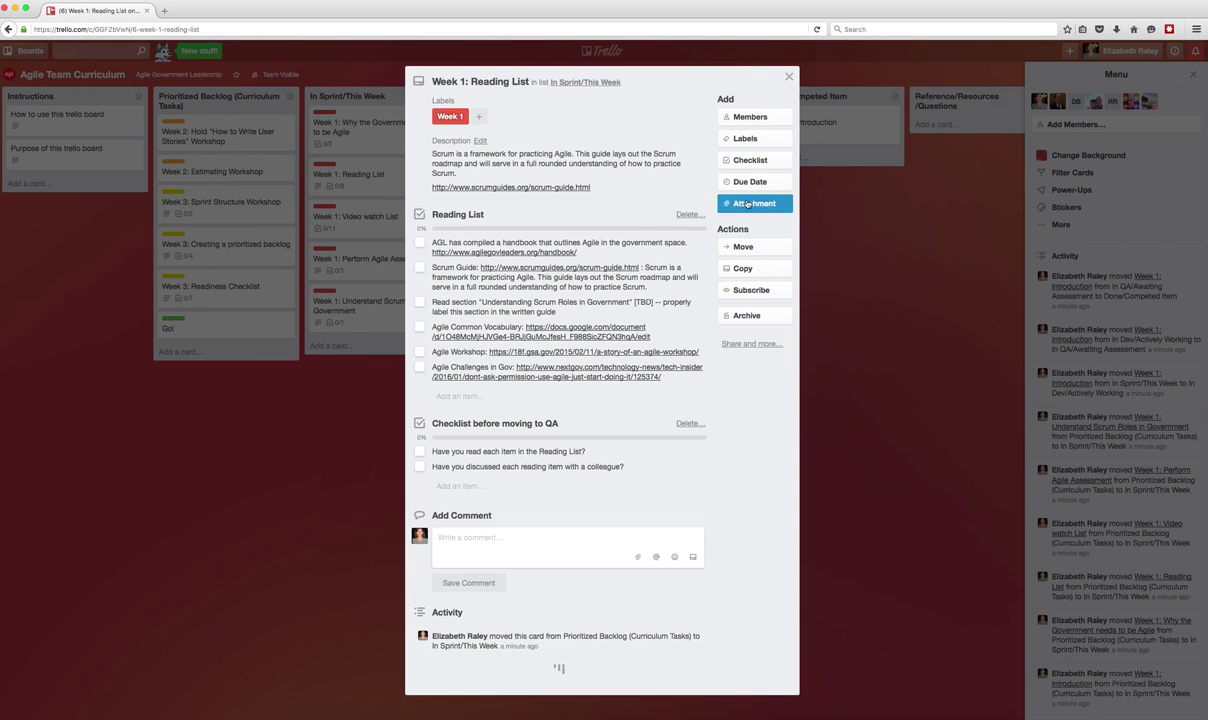
pyautogui.click(750, 159)
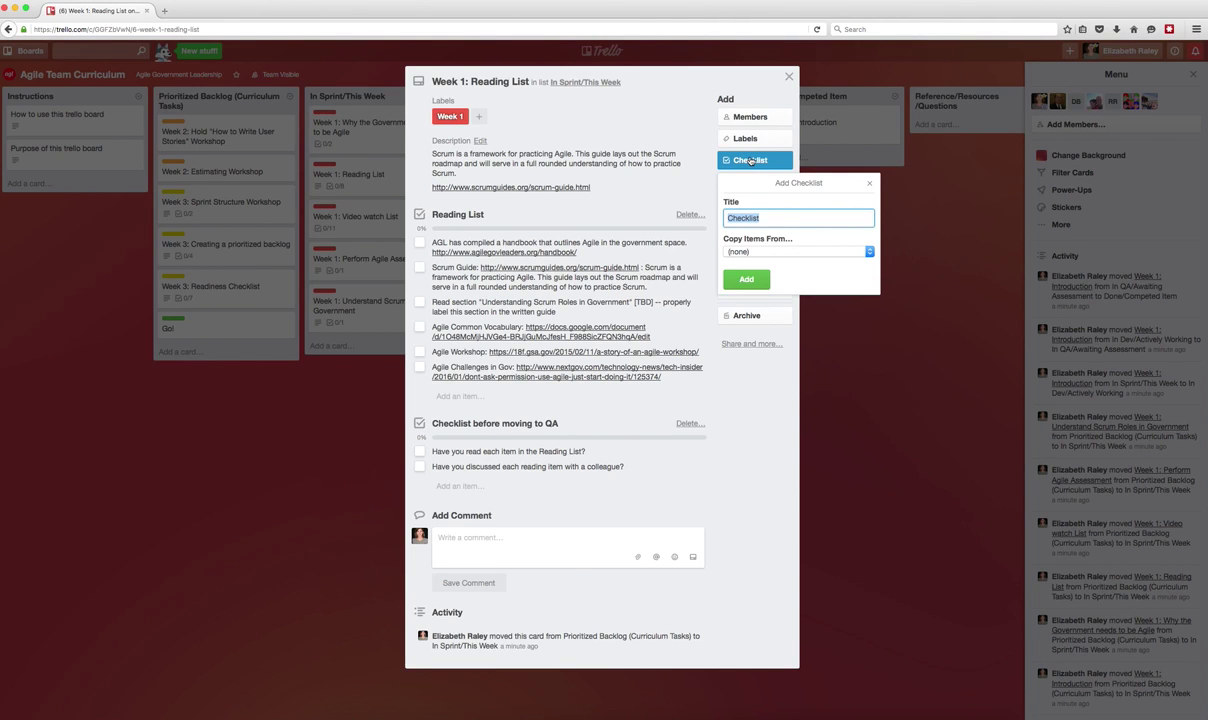
pyautogui.write('Team')
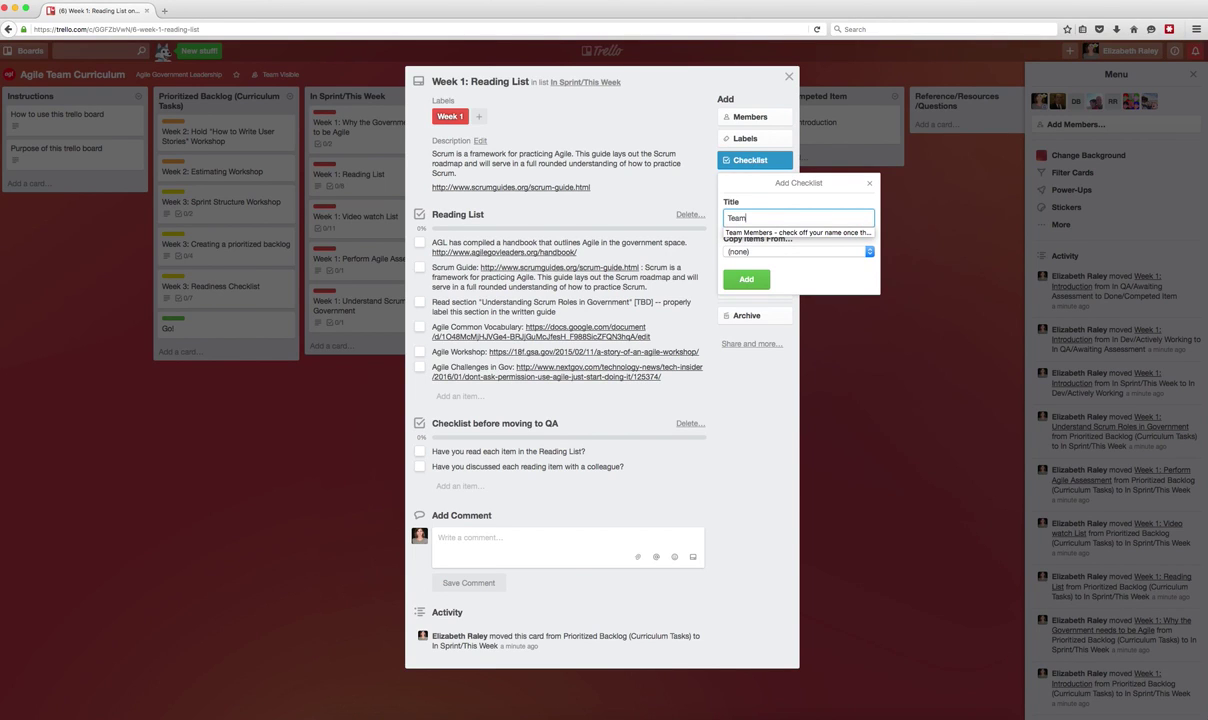
pyautogui.press('Down')
pyautogui.press('Return')
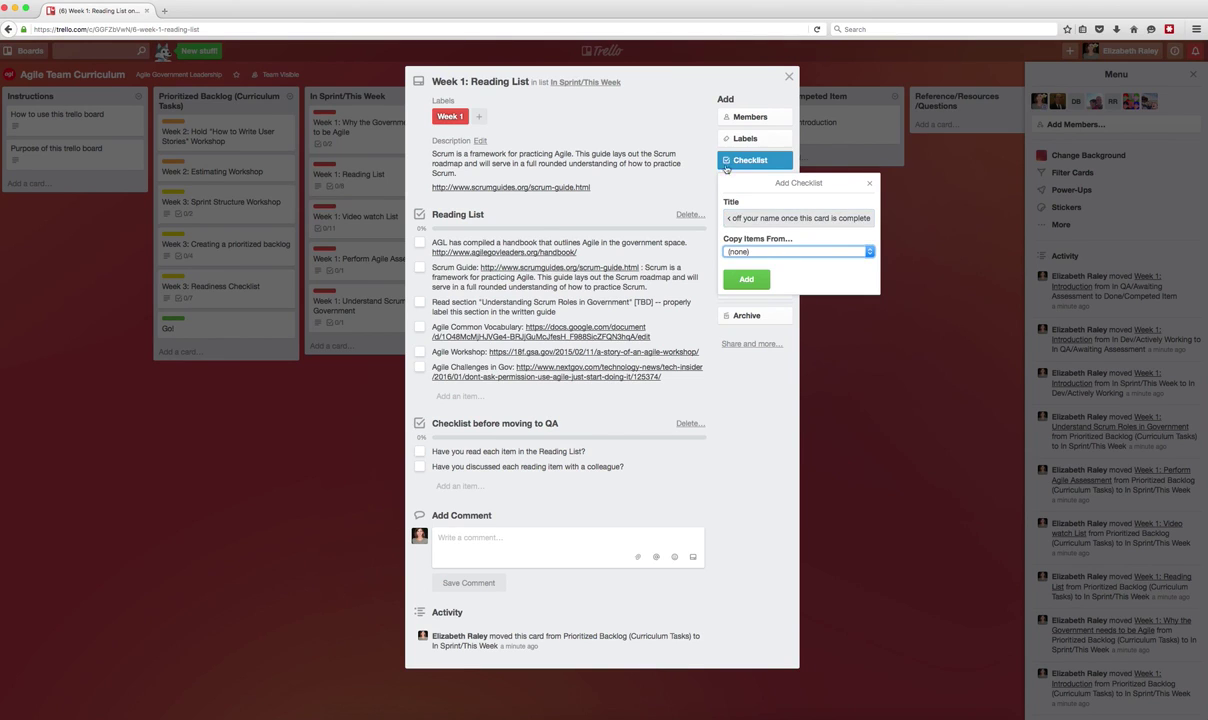
pyautogui.click(757, 284)
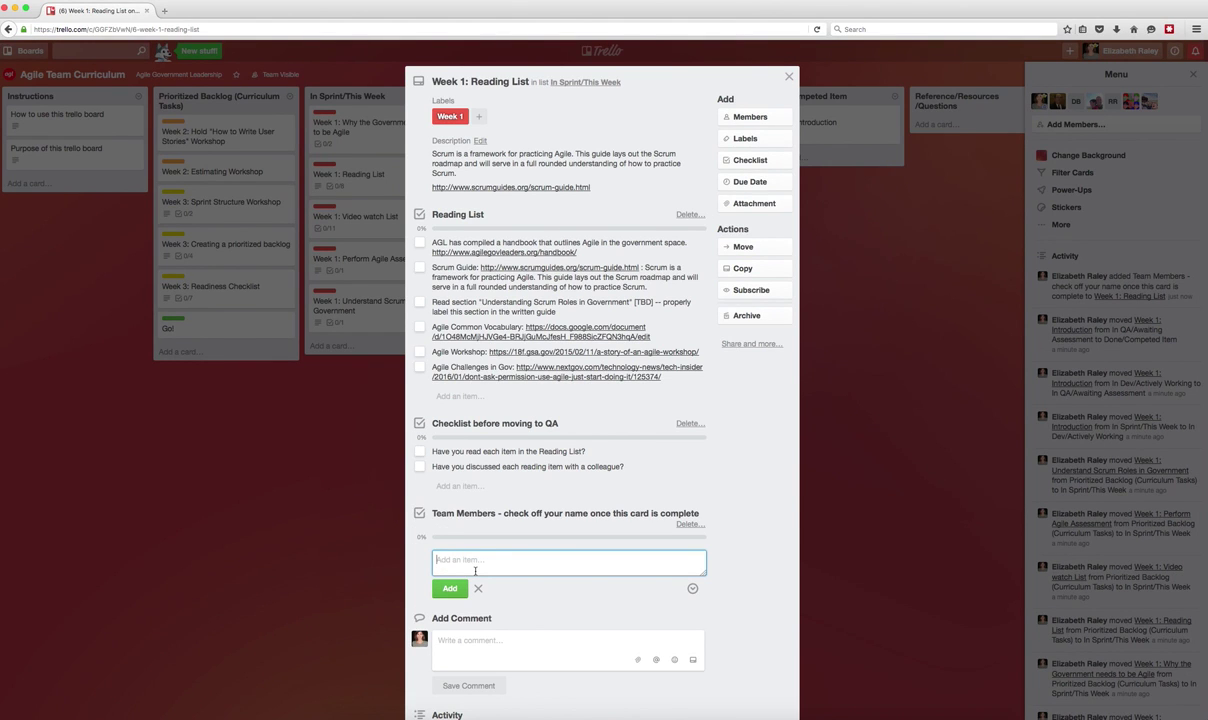
# List three teammates' first names as items on the Team Members checklist.
pyautogui.write('Elizabeth')
pyautogui.press('Return')
pyautogui.write('Me')
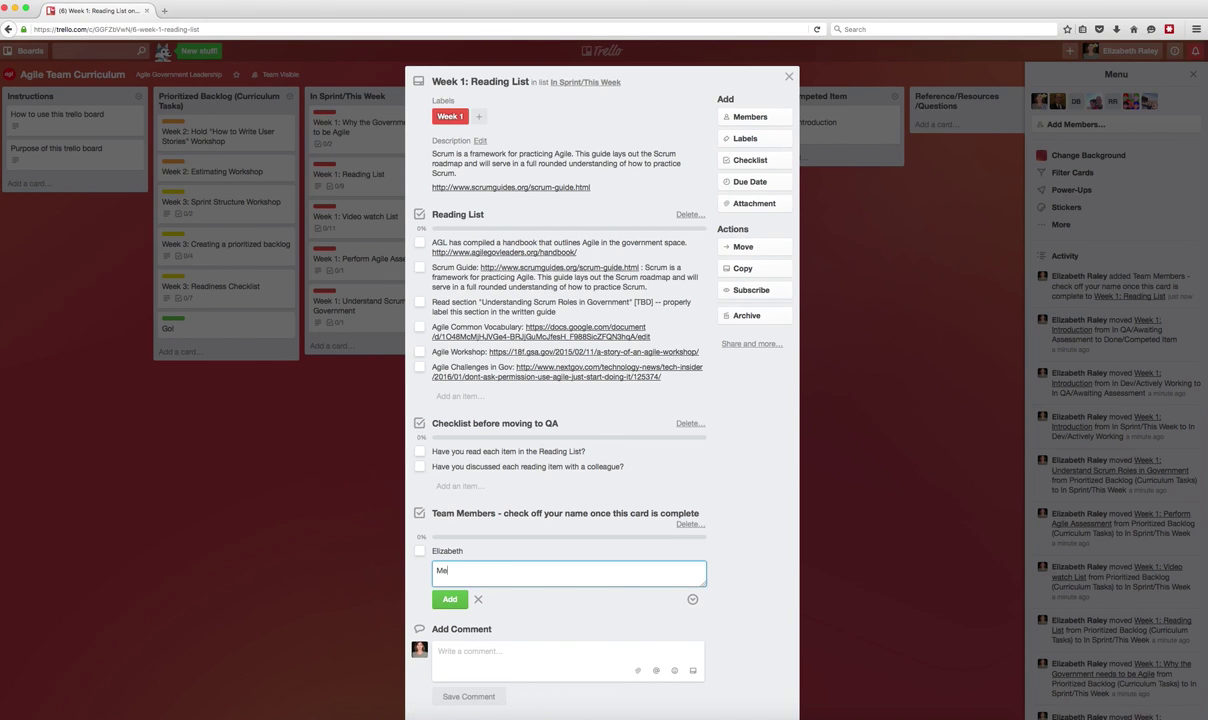
pyautogui.write('linda')
pyautogui.press('Return')
pyautogui.write('Sa')
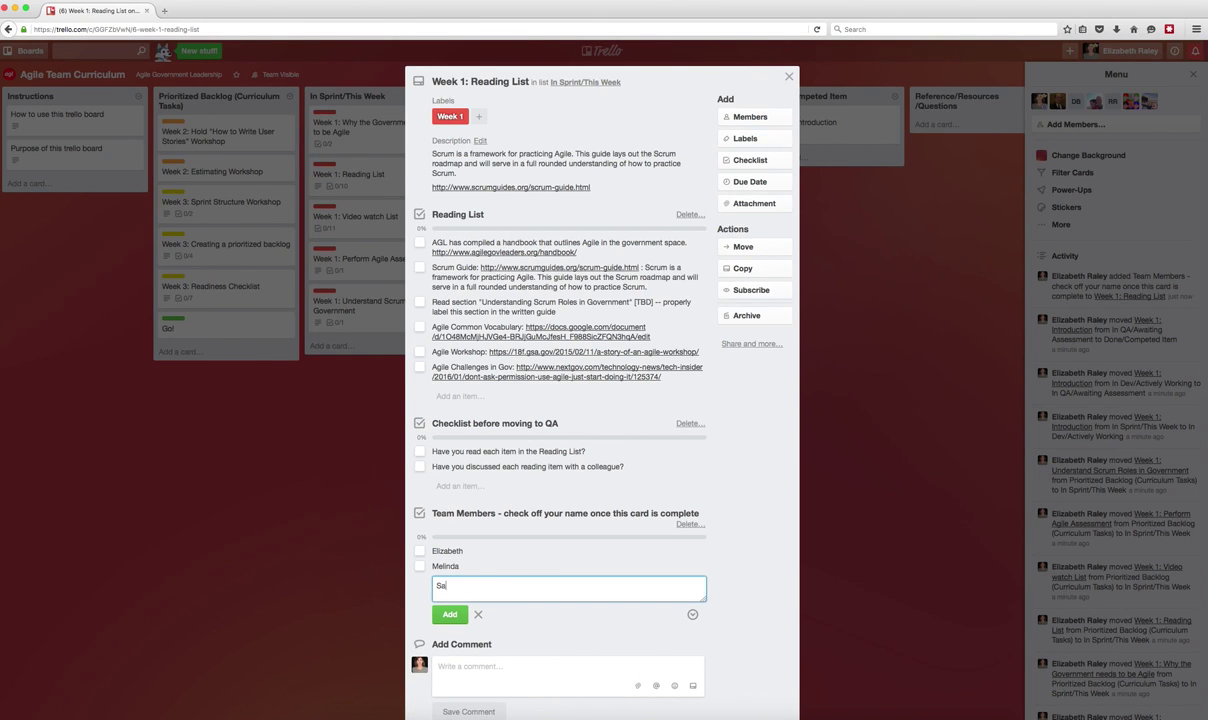
pyautogui.write('m')
pyautogui.press('Return')
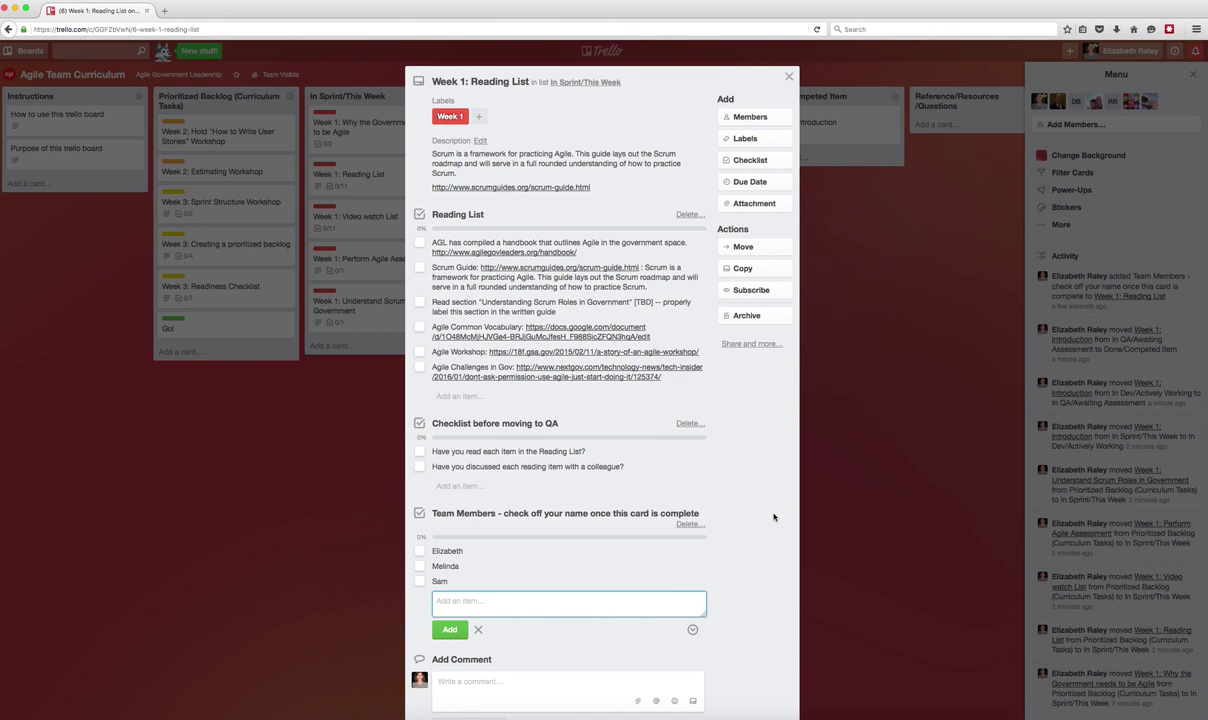
# Check off all three teammates, close the card, and move Reading List into In Dev/Actively Working.
pyautogui.click(419, 551)
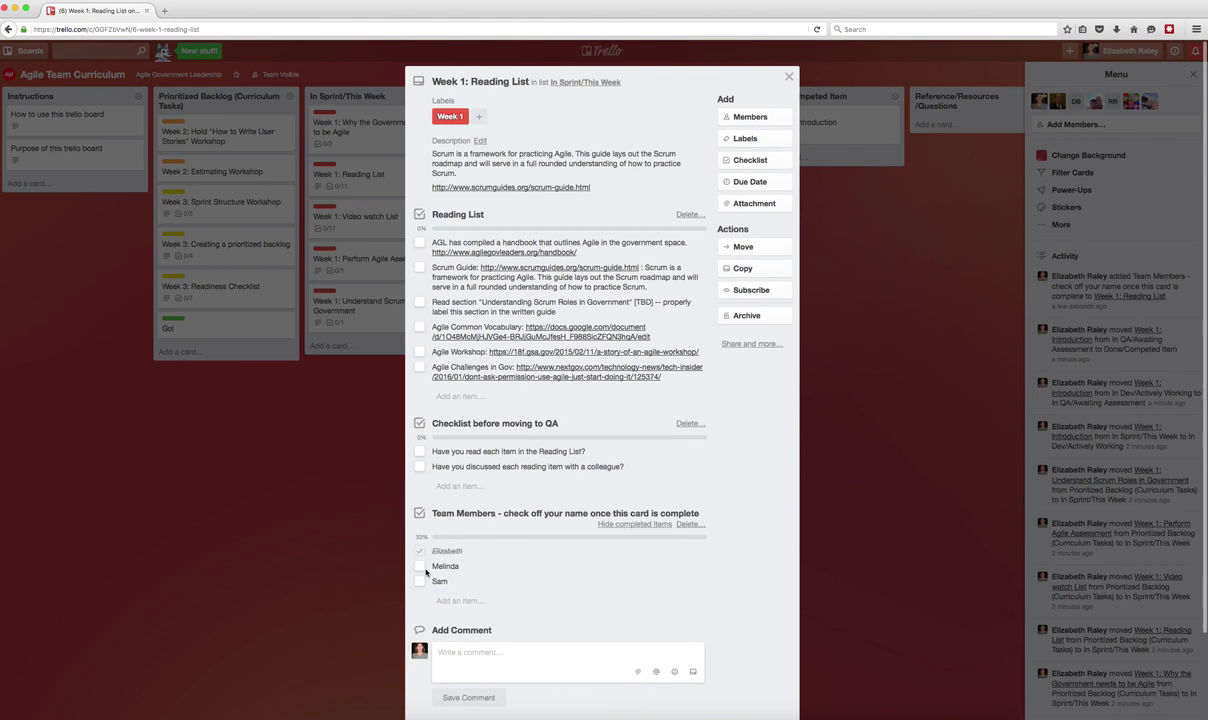
pyautogui.click(419, 580)
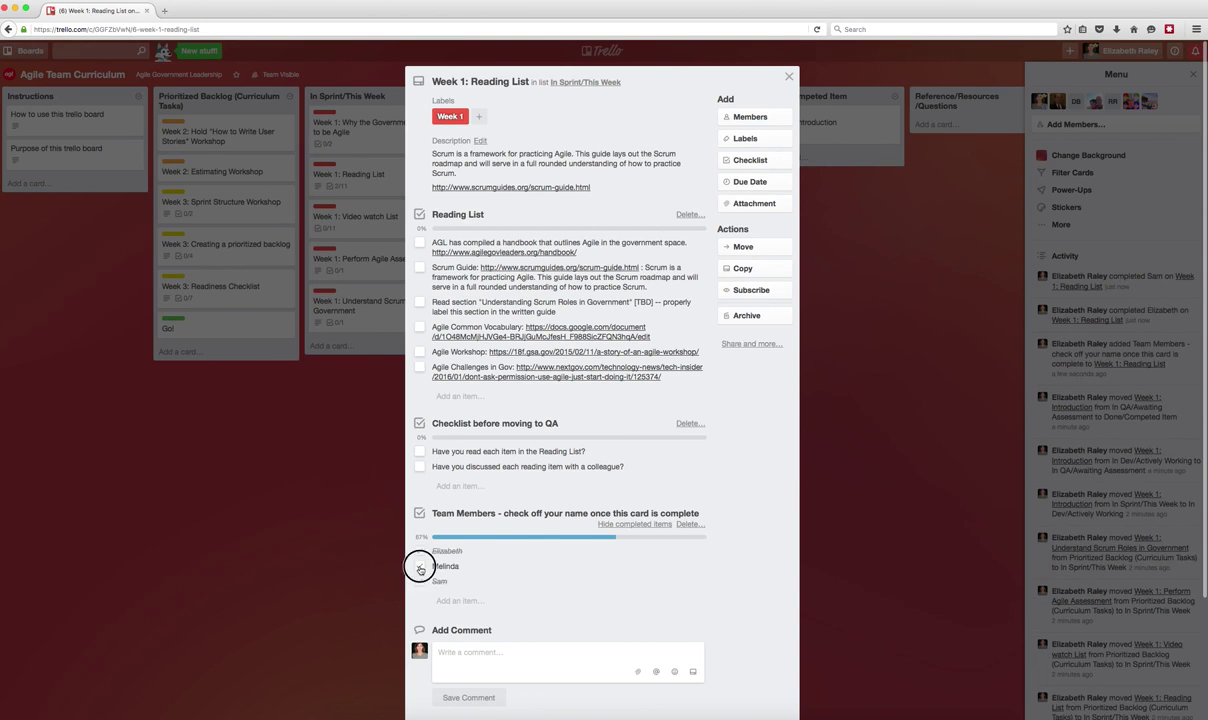
pyautogui.click(419, 567)
pyautogui.press('Escape')
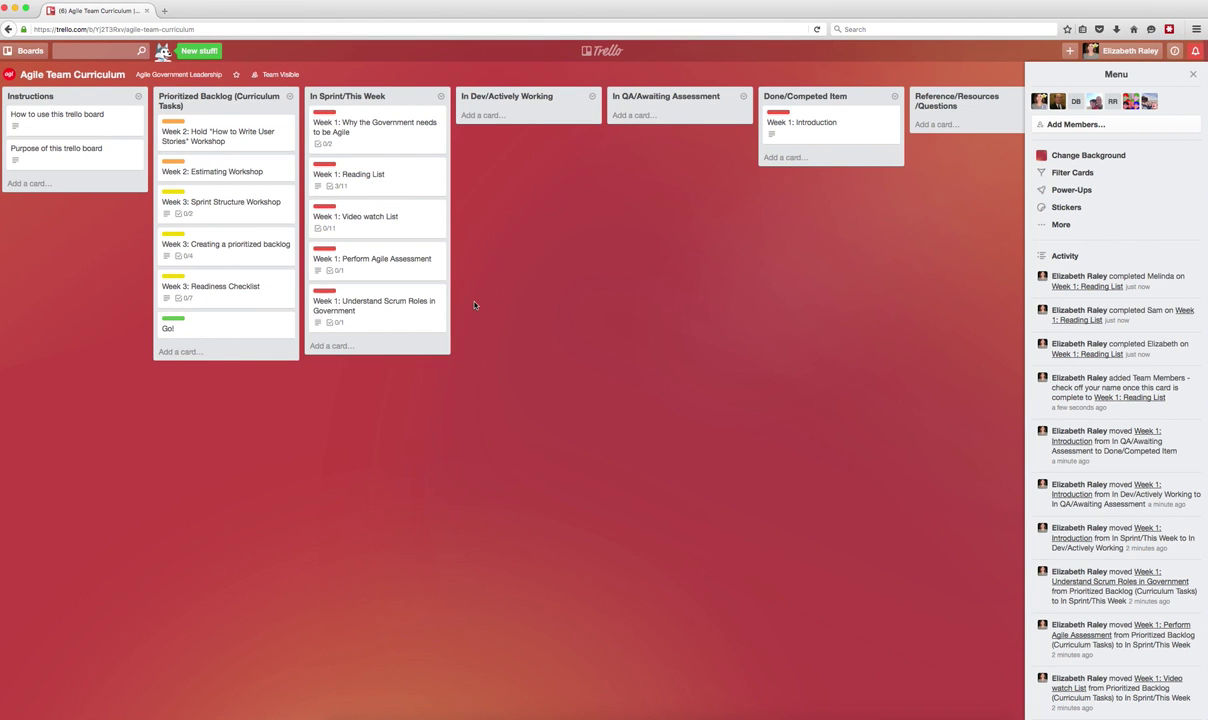
pyautogui.moveTo(357, 174); pyautogui.dragTo(658, 120)
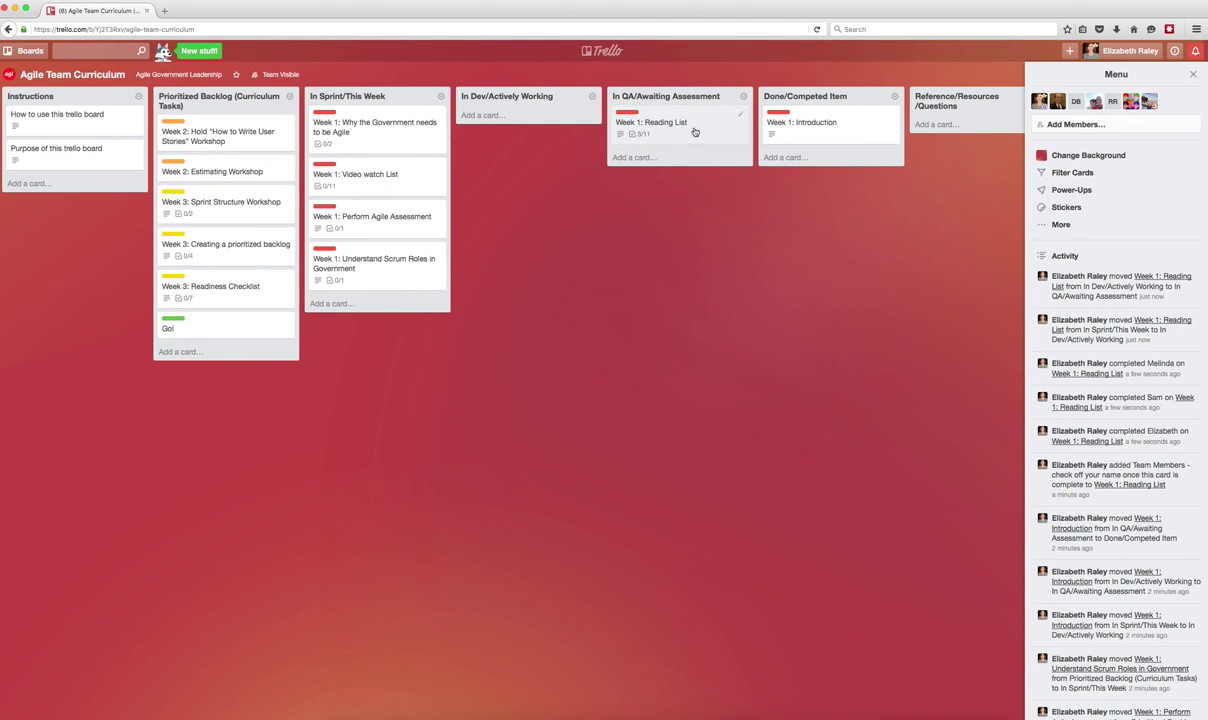
# Comment on Week 1: Reading List, mentioning a teammate: 'Can you review the reading list'.
pyautogui.click(655, 123)
pyautogui.click(477, 665)
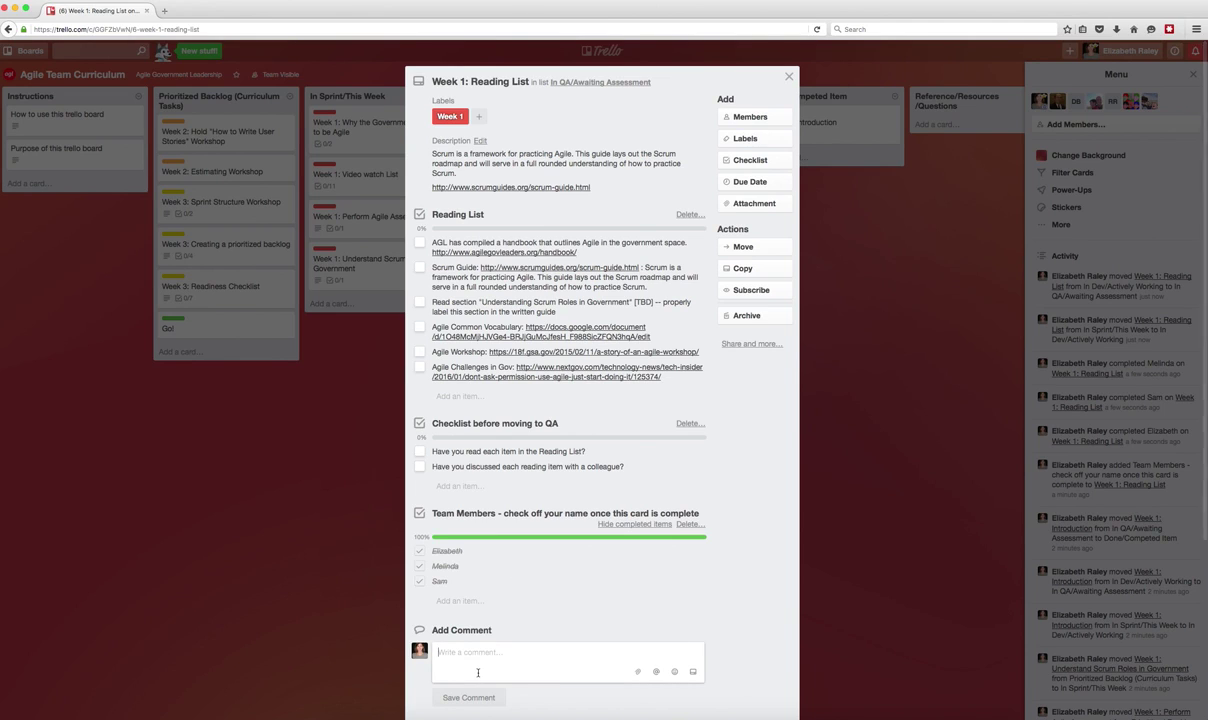
pyautogui.write('@')
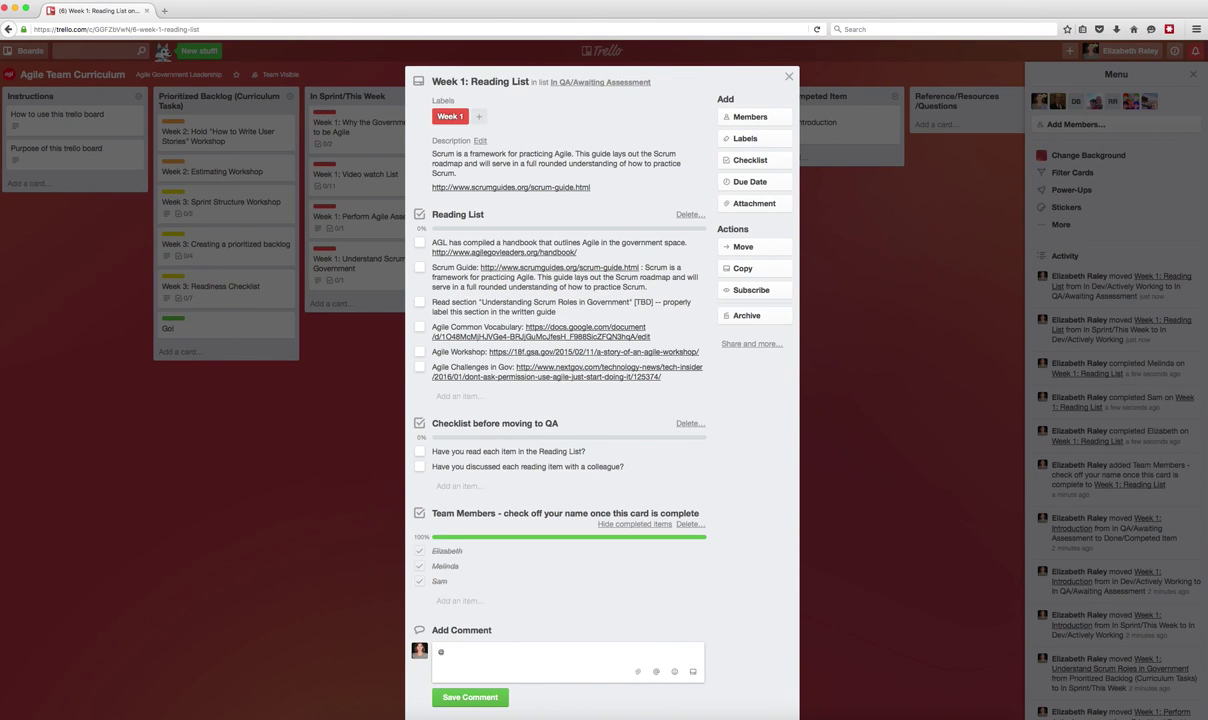
pyautogui.write('bill')
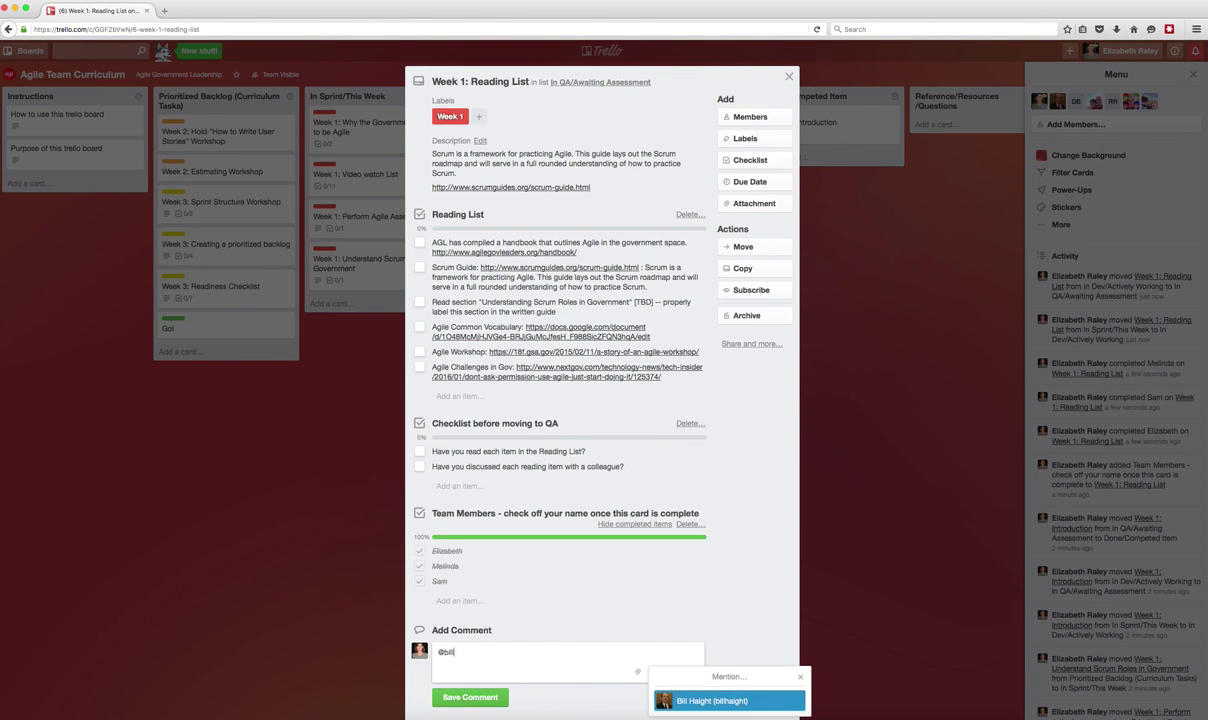
pyautogui.press('Return')
pyautogui.write('Can you review ')
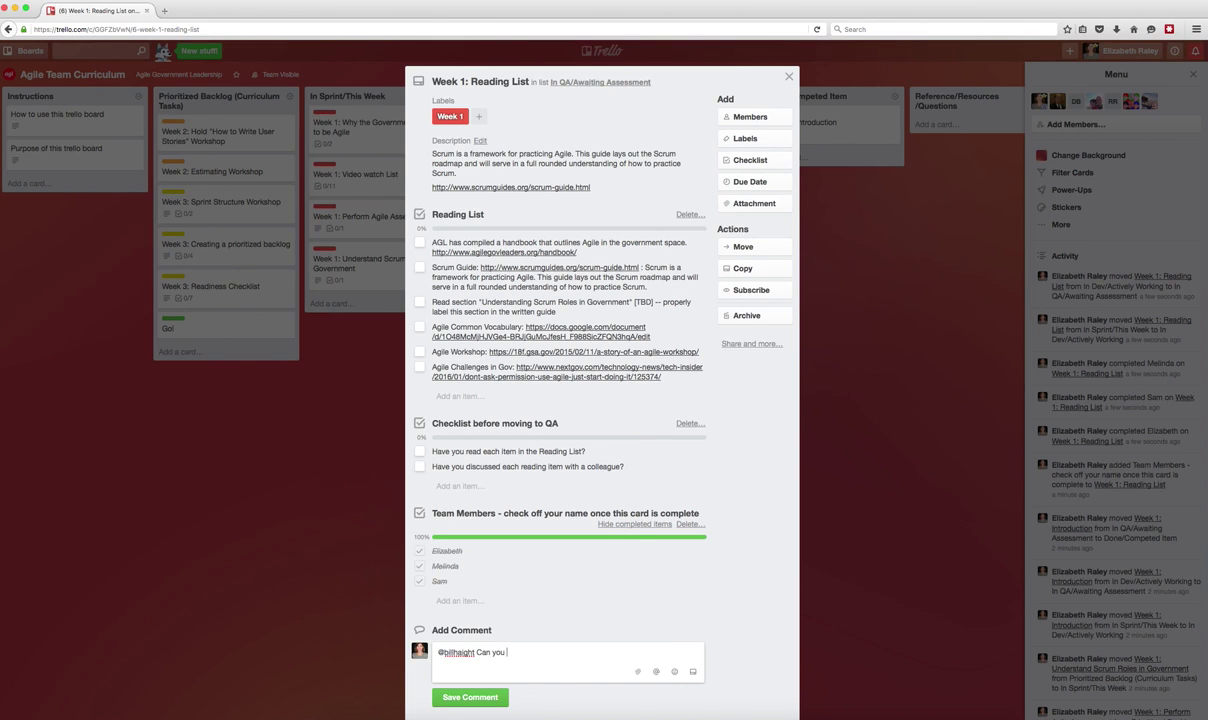
pyautogui.write('the reading list')
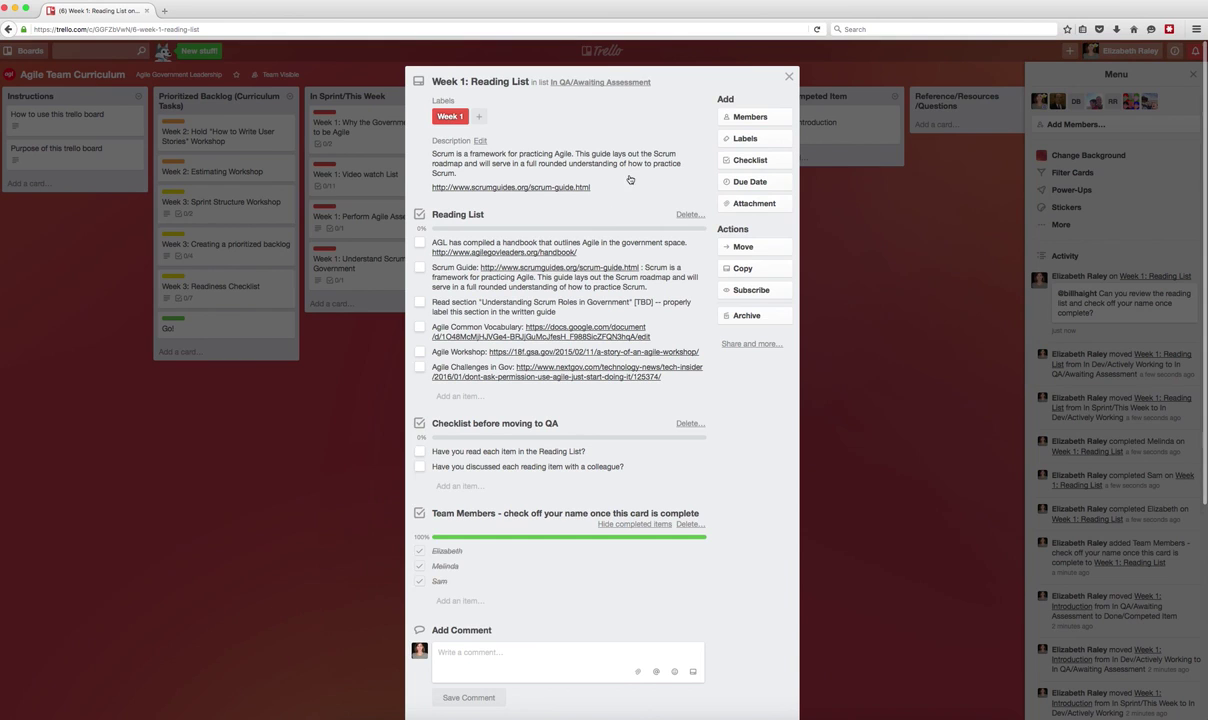
# Assign a board member to the Week 1: Reading List card and close it.
pyautogui.click(737, 117)
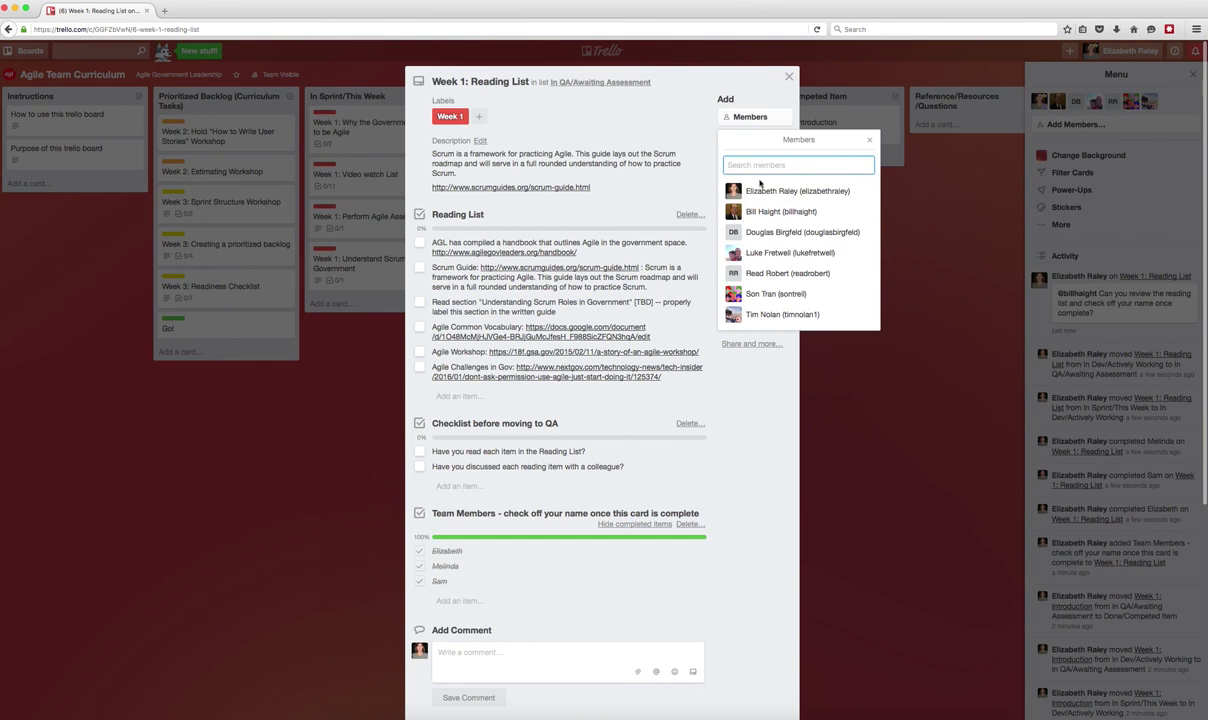
pyautogui.click(800, 232)
pyautogui.click(789, 77)
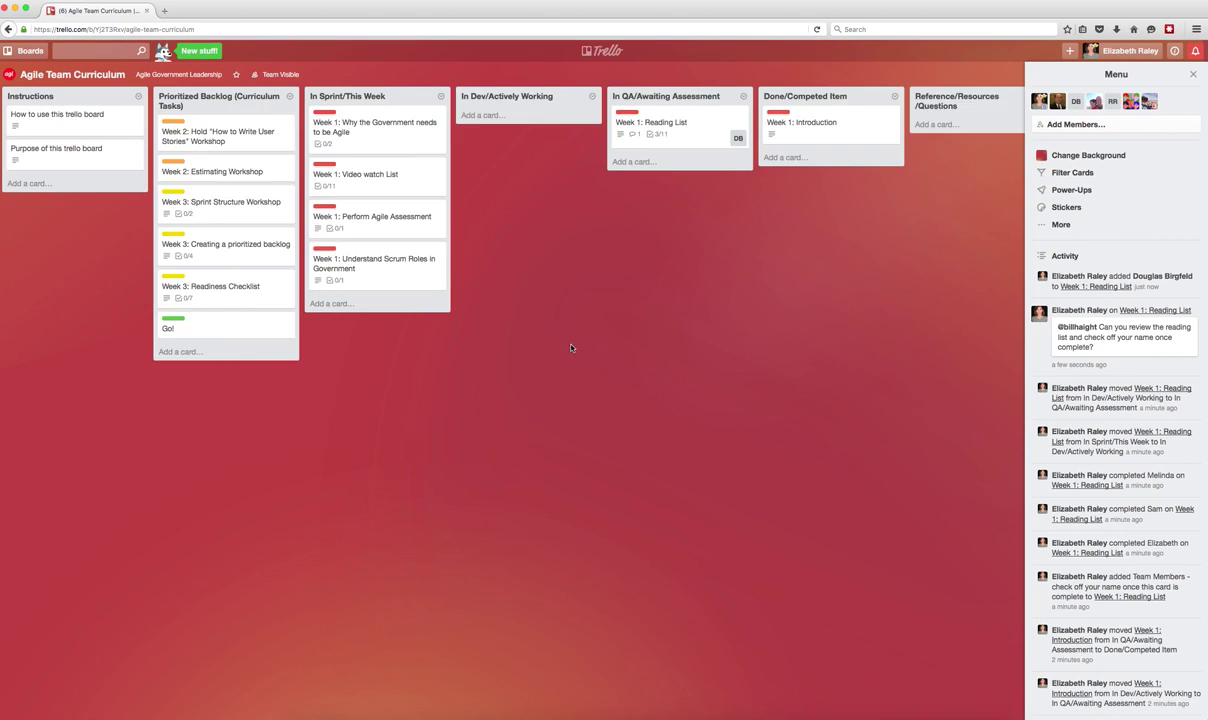
# Scroll the board right to reveal the remaining lists, including Rose/Bud/Thorn.
pyautogui.hscroll(5, 627, 368)
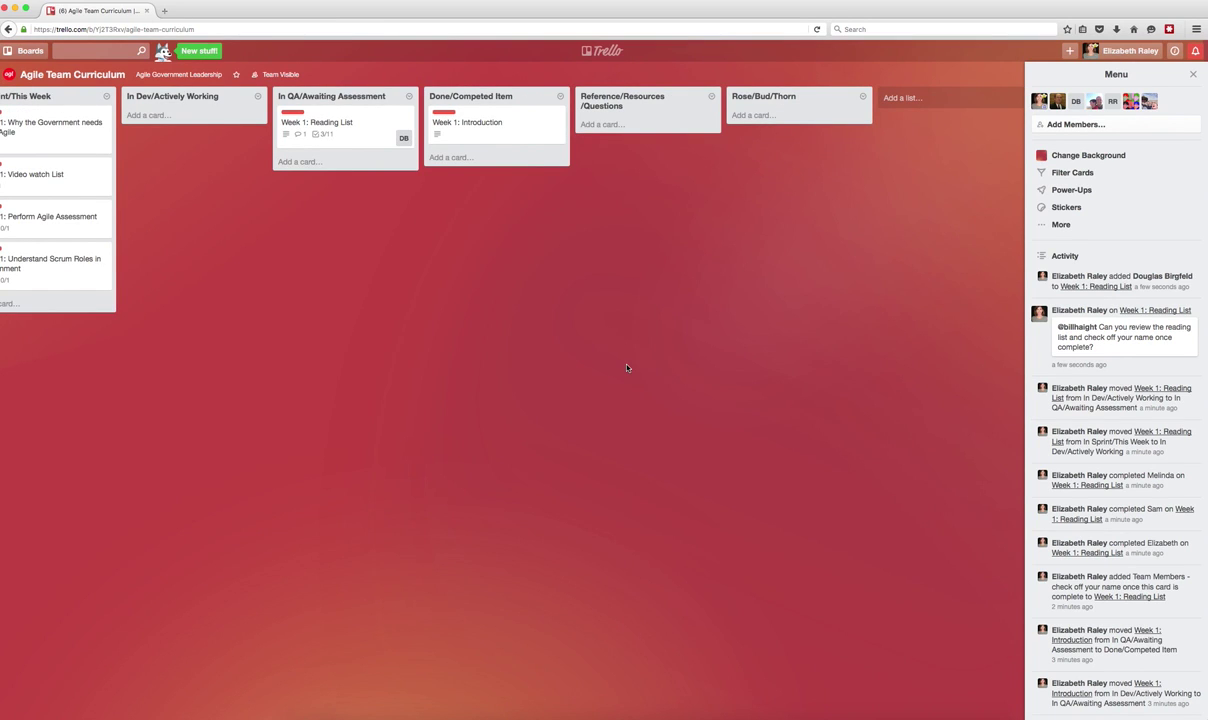